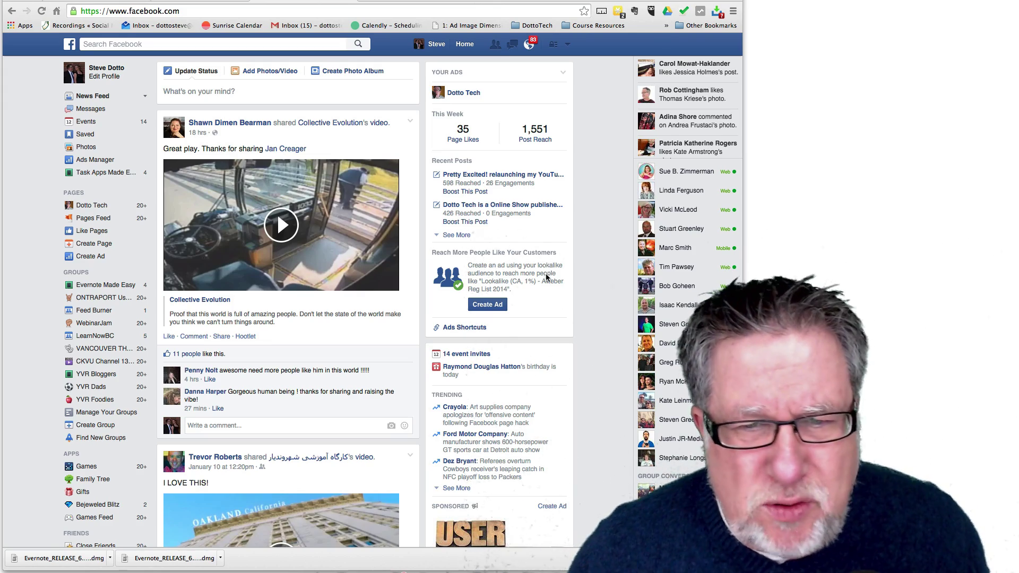
# Step: Choose Create Ads from the account menu to reach the Advertise on Facebook objectives page
pyautogui.scroll(-3, 546, 283)
pyautogui.scroll(-3, 546, 283)
pyautogui.scroll(8, 546, 283)
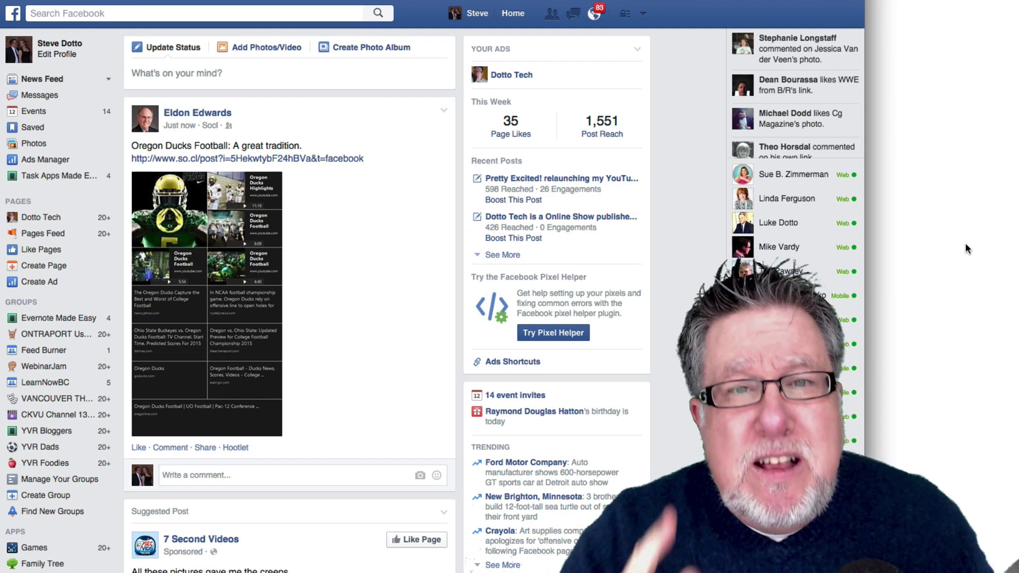
pyautogui.click(642, 17)
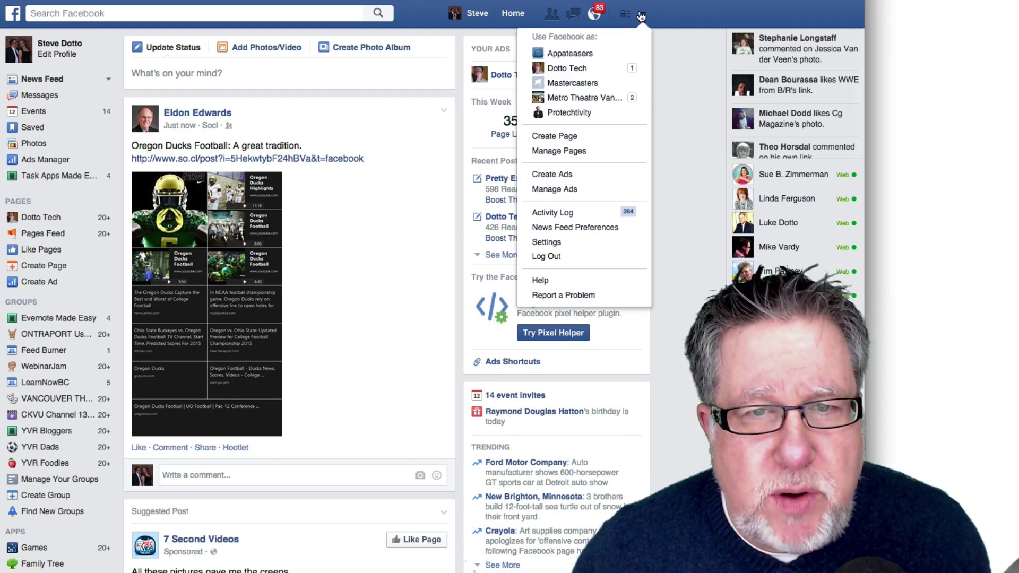
pyautogui.click(619, 182)
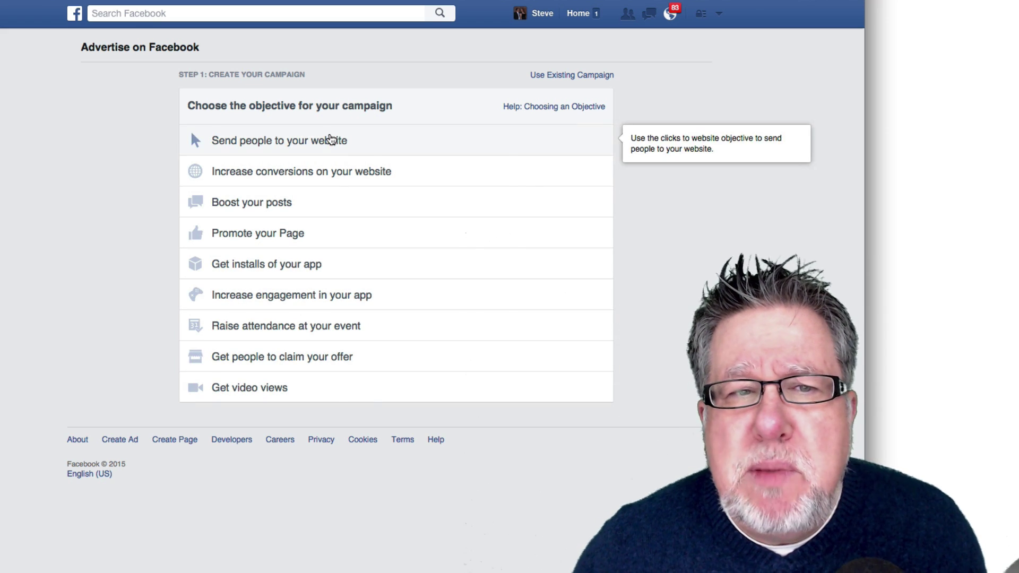
pyautogui.click(332, 139)
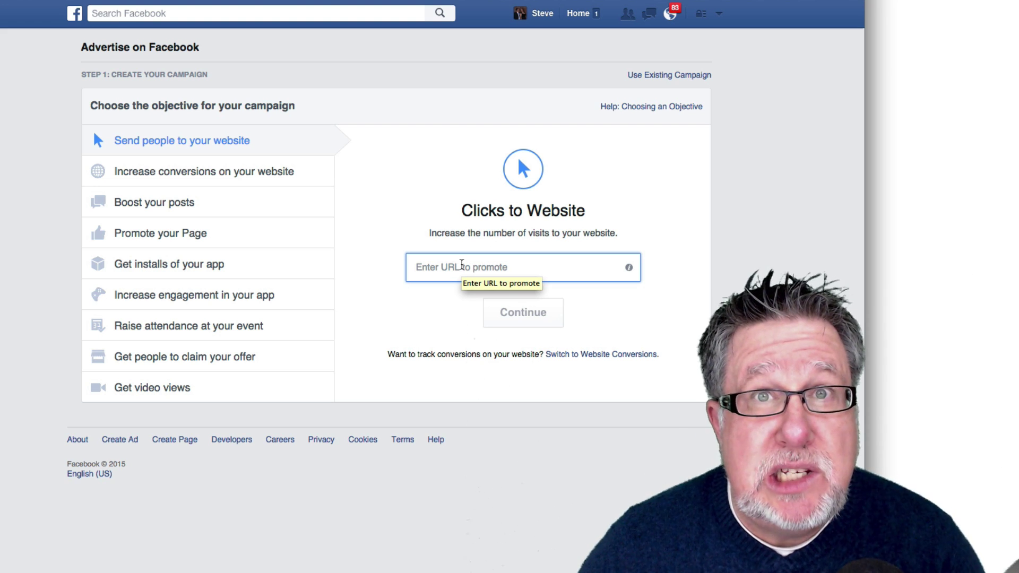
pyautogui.write('ht')
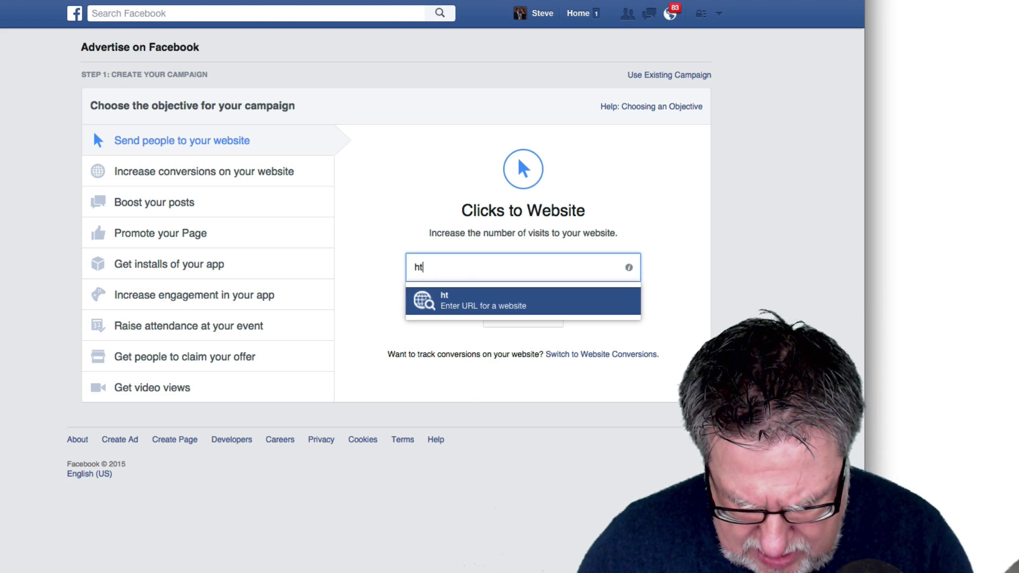
pyautogui.write('tp://')
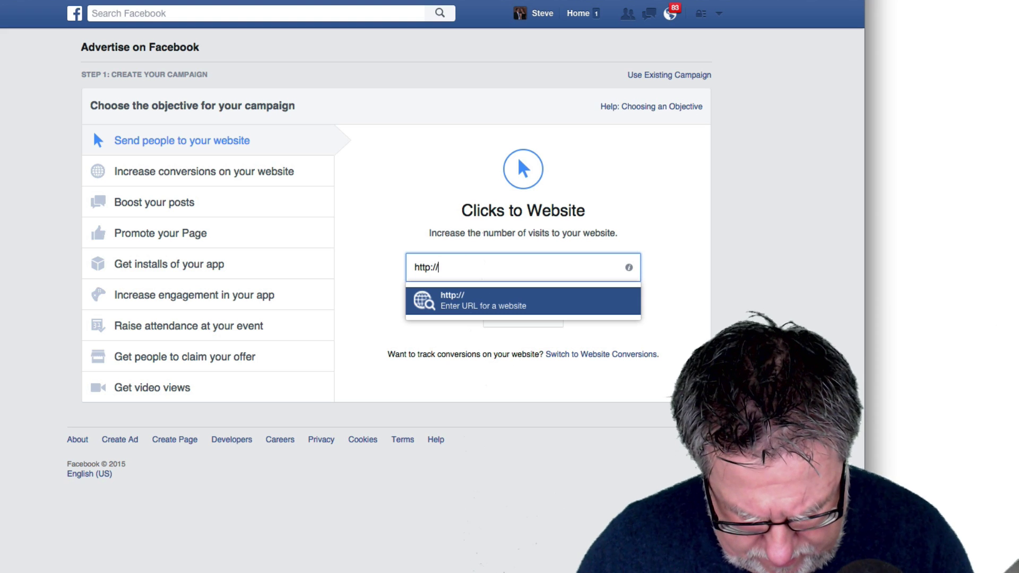
pyautogui.write('dottotech.com')
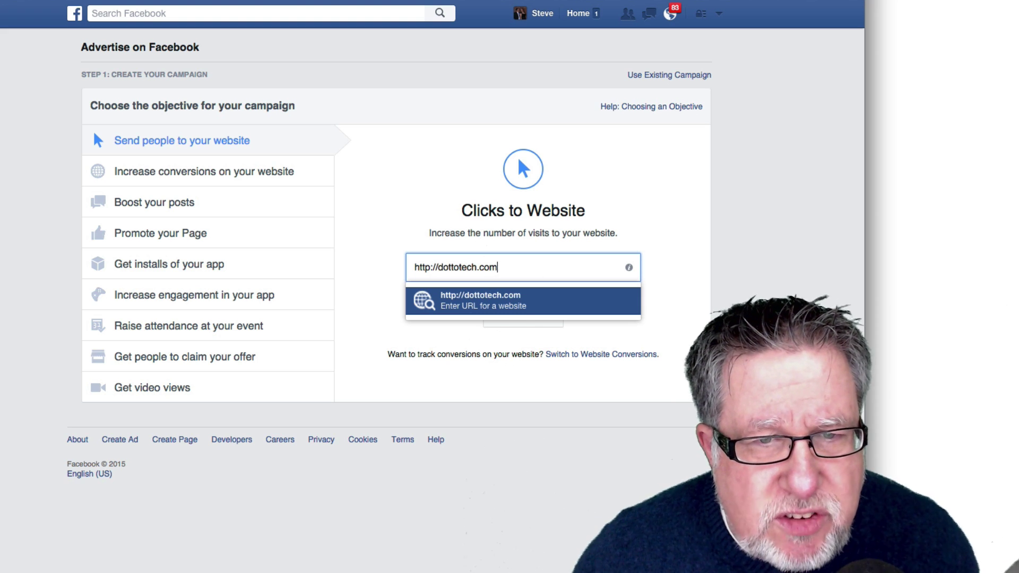
pyautogui.press('Return')
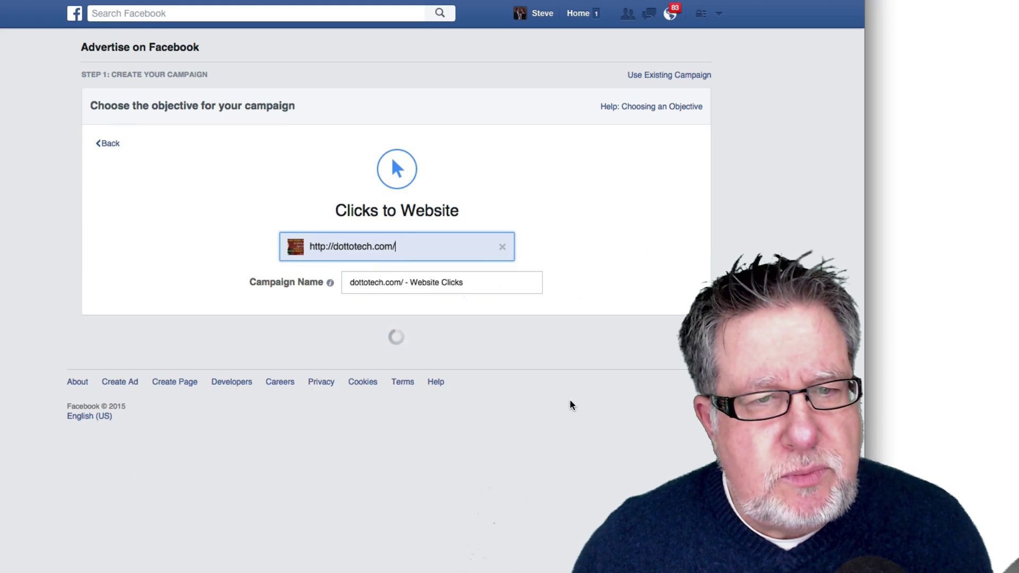
pyautogui.scroll(-5, 435, 419)
# Step: Scroll to the Step 2 audience section, currently Canada, ages 18–65+, all genders
pyautogui.scroll(-3, 435, 422)
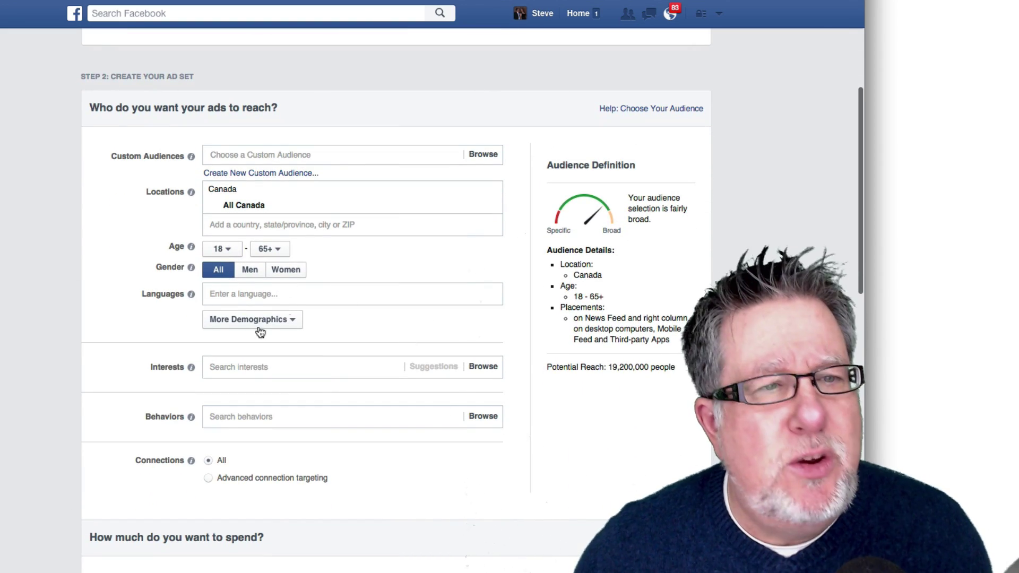
pyautogui.scroll(-1, 320, 263)
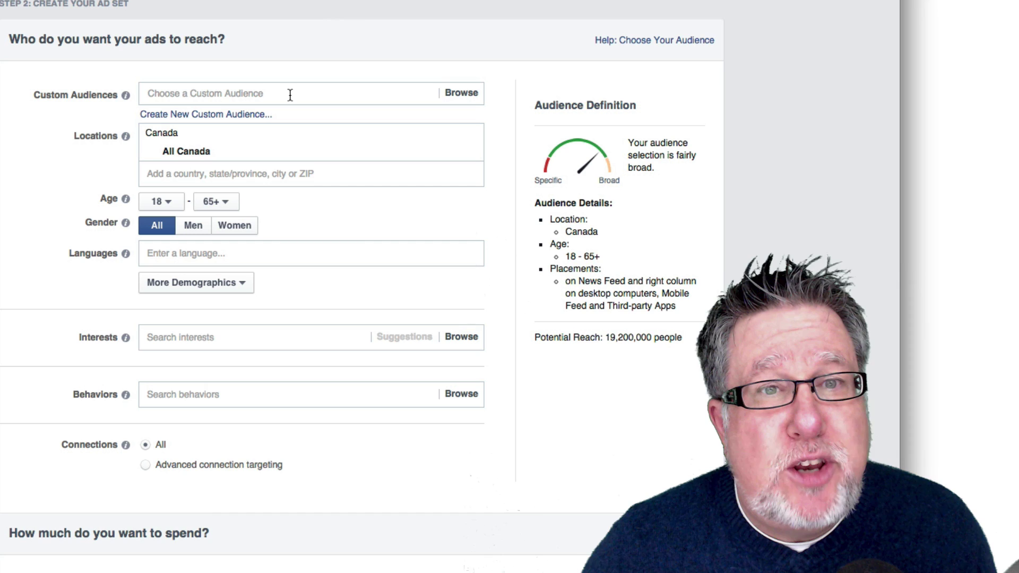
pyautogui.click(291, 95)
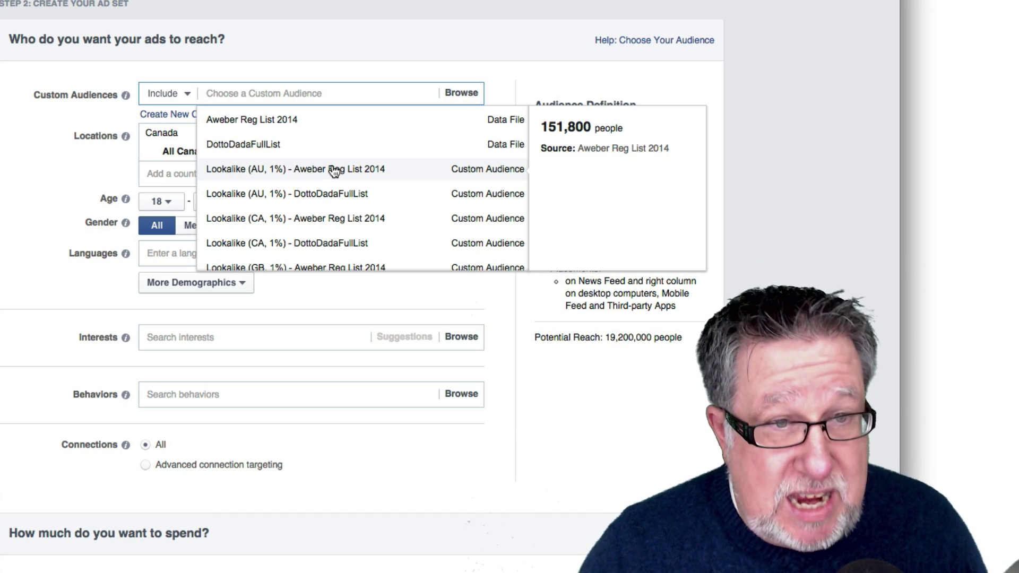
pyautogui.click(128, 168)
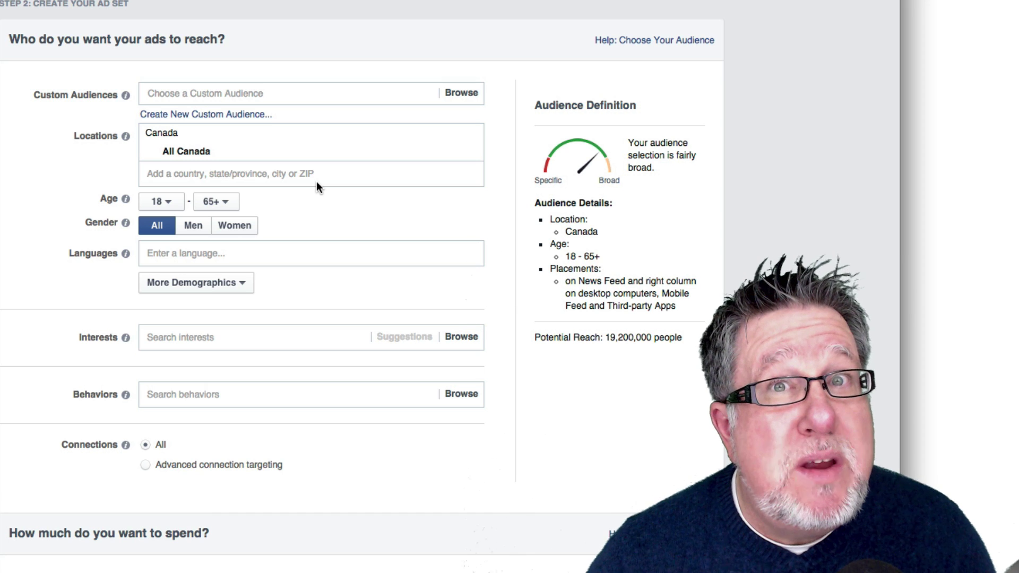
# Step: Target Vancouver, British Columbia, Canada (+25 mi), cutting potential reach to 1,420,000
pyautogui.click(218, 177)
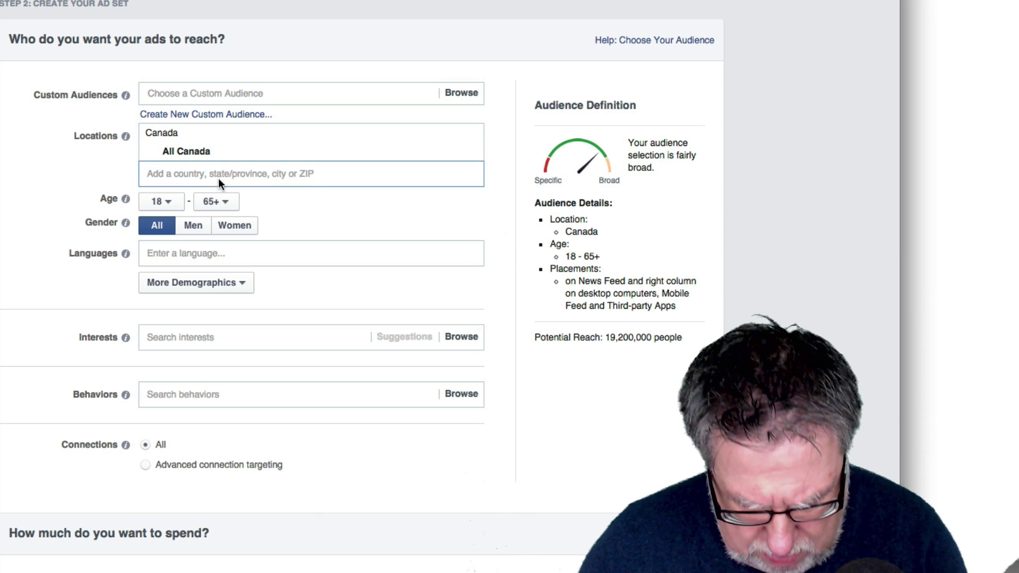
pyautogui.write('vanc')
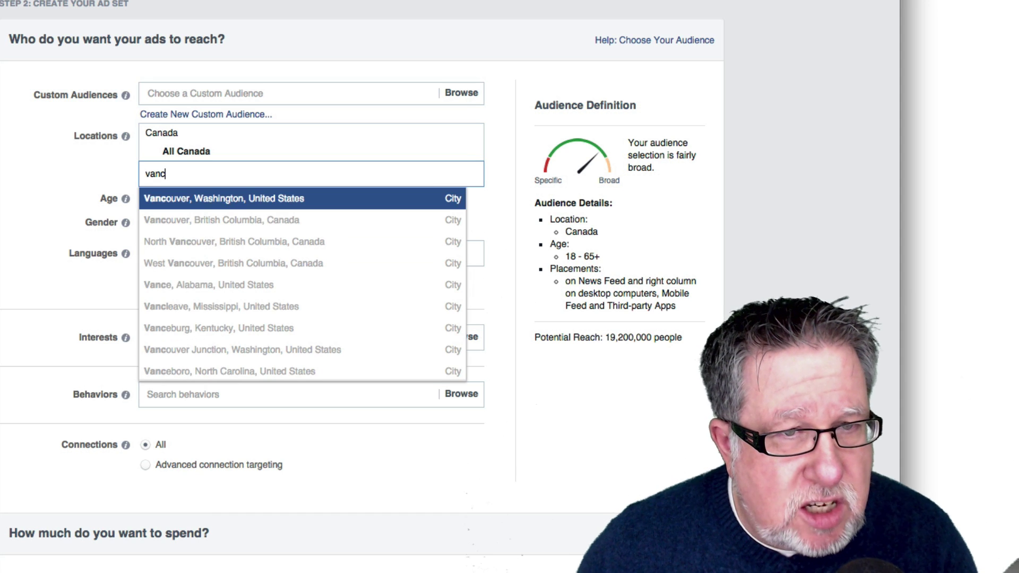
pyautogui.click(232, 227)
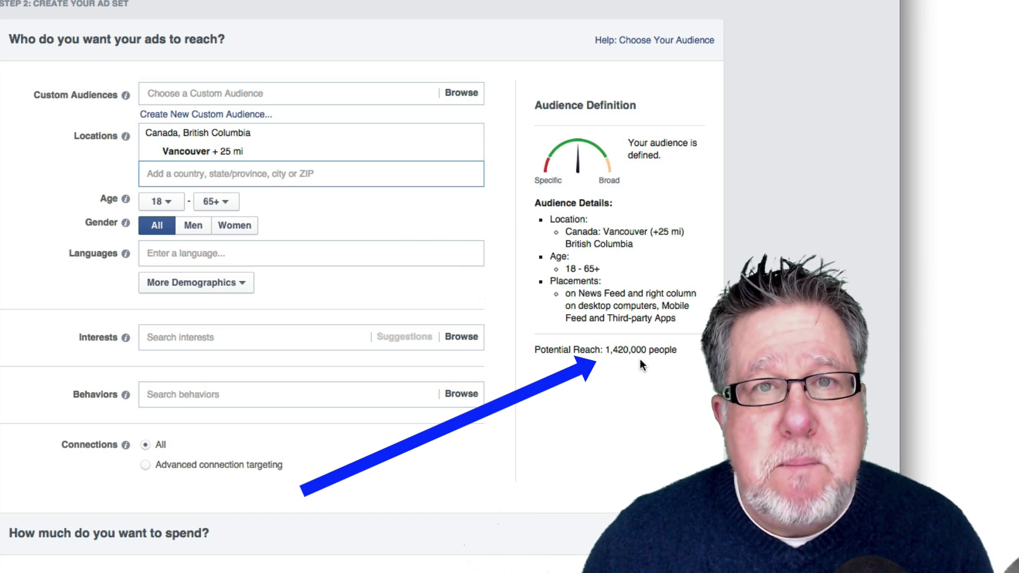
# Step: Replace Vancouver with the zip code 50246 Stanhope, Iowa as the location
pyautogui.click(474, 153)
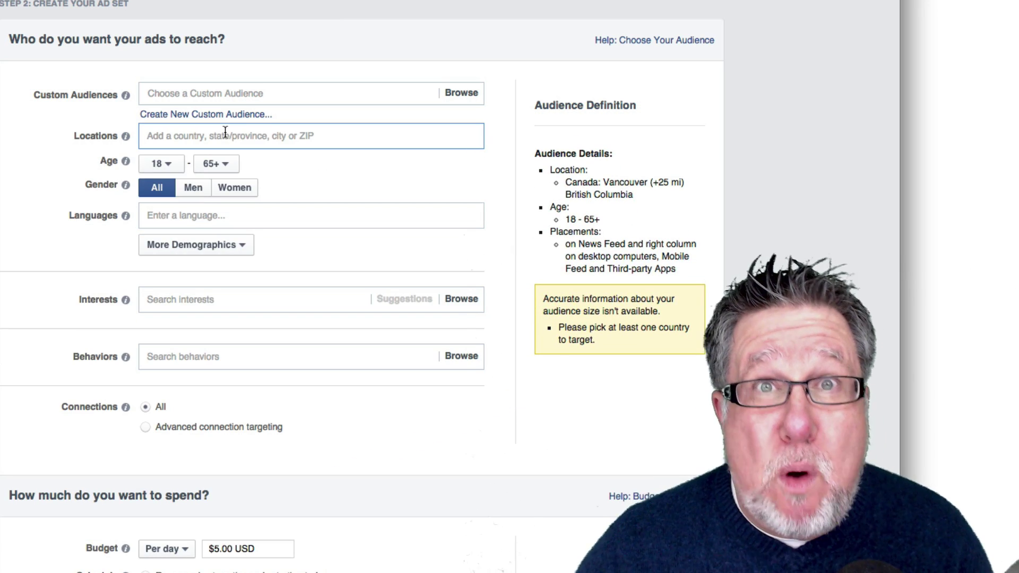
pyautogui.write('502')
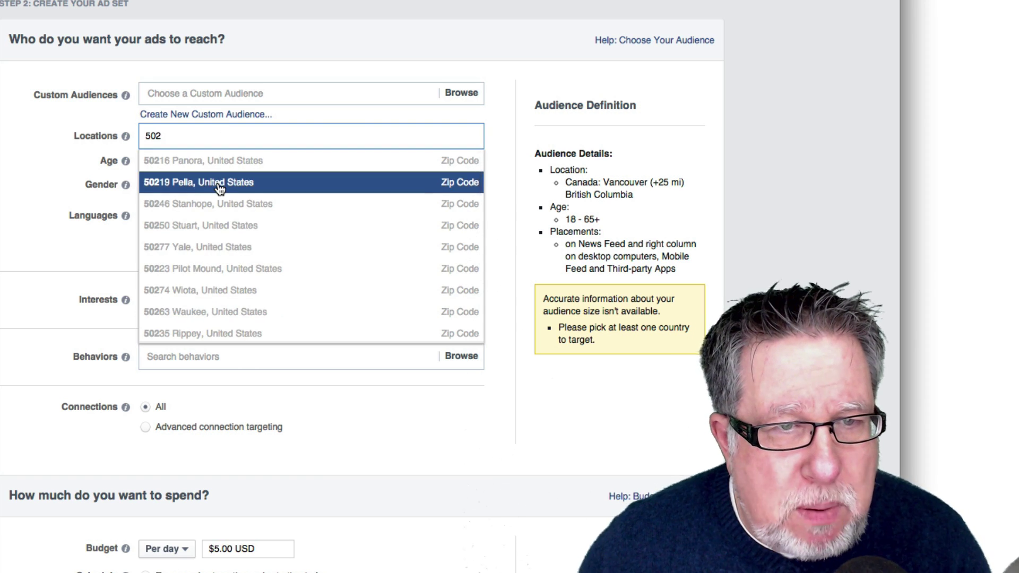
pyautogui.click(255, 210)
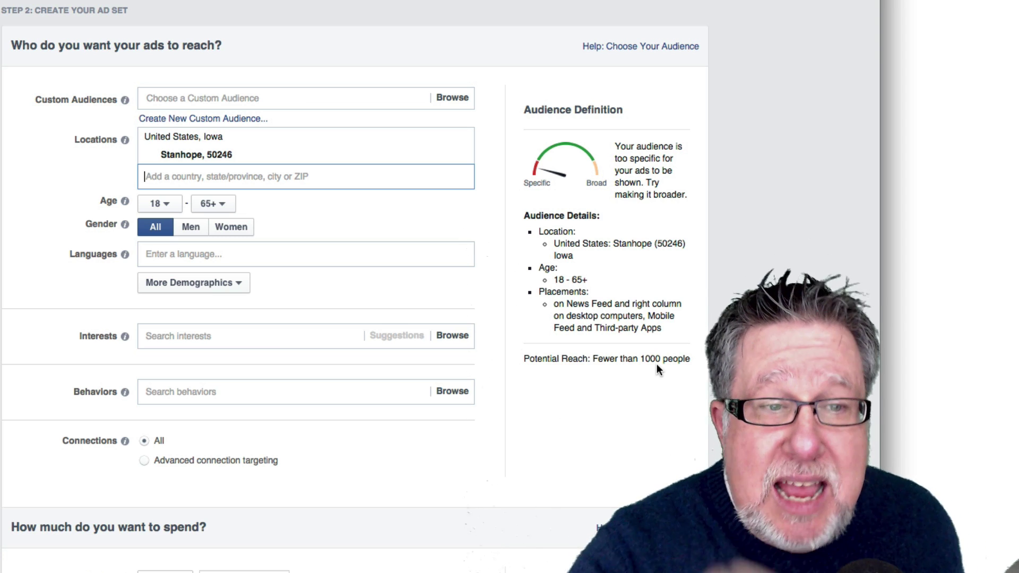
pyautogui.scroll(1, 348, 91)
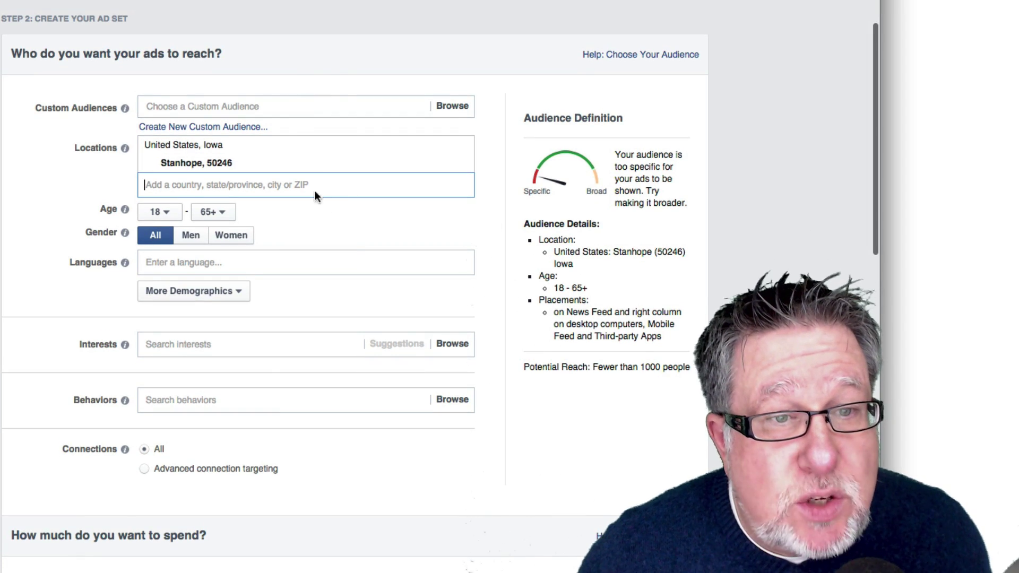
# Step: Swap the Stanhope location for the country Canada, restoring reach to 19,200,000
pyautogui.click(465, 149)
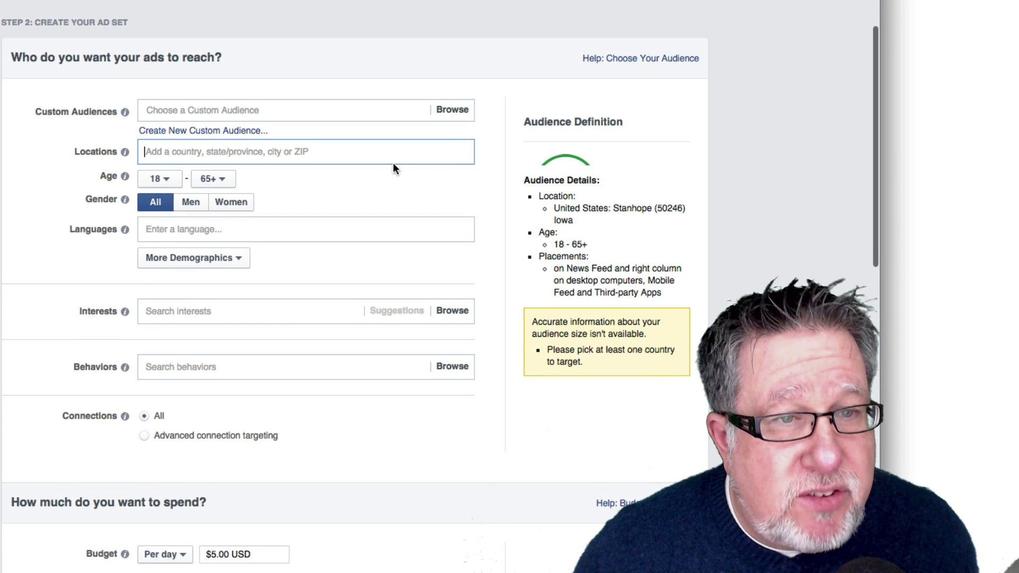
pyautogui.write('can')
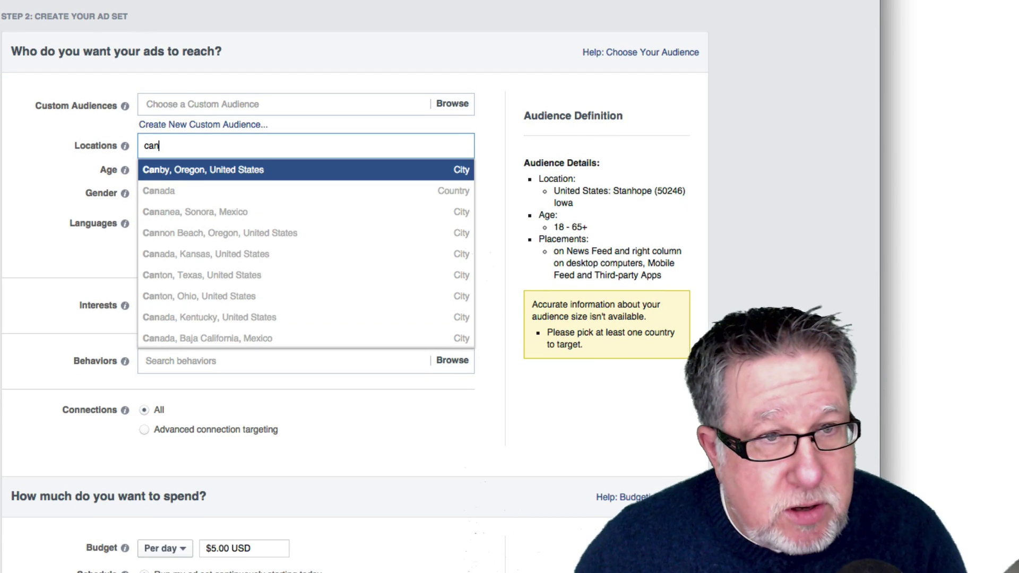
pyautogui.press('BackSpace')
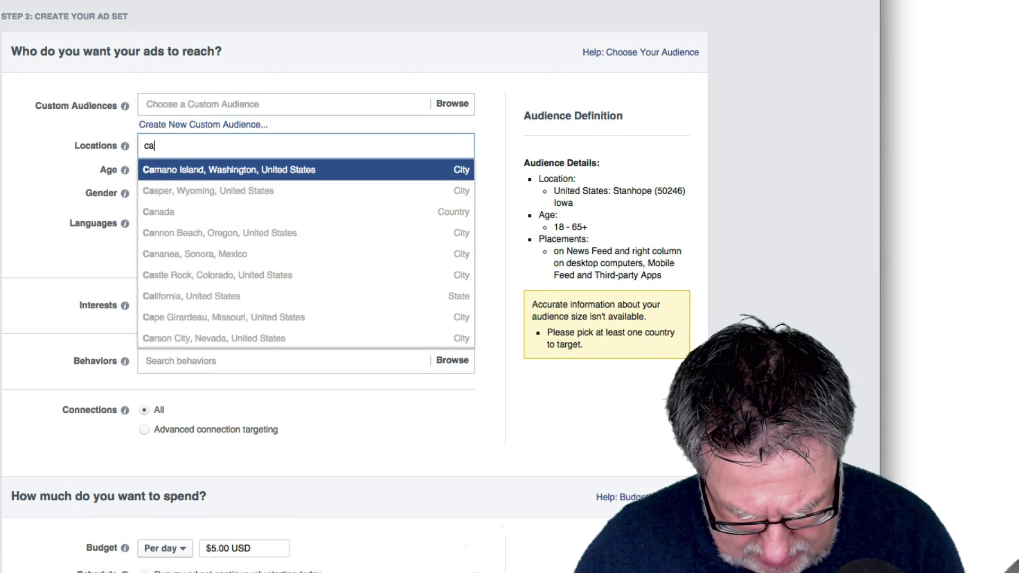
pyautogui.write('nada')
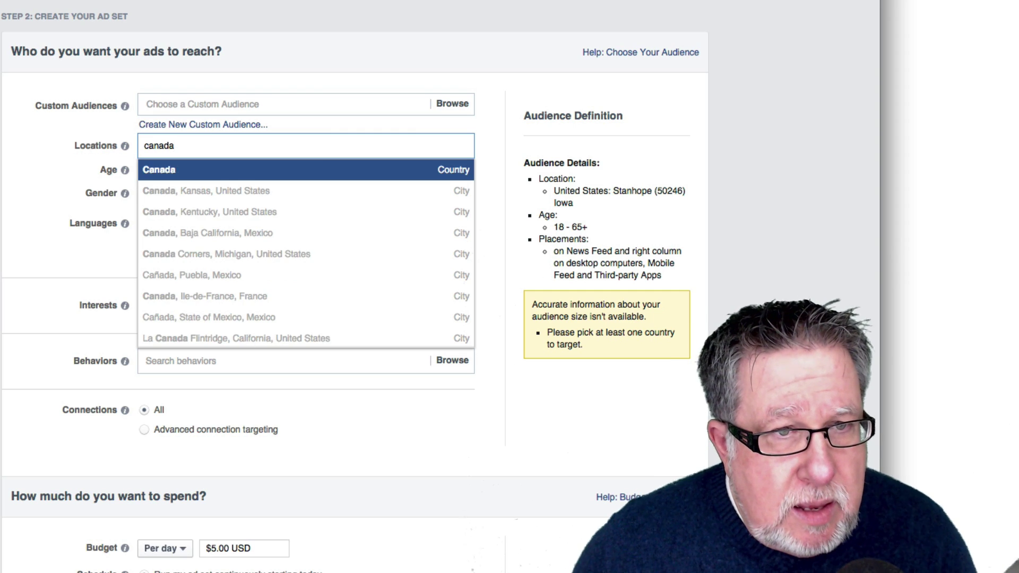
pyautogui.press('Return')
pyautogui.scroll(-1, 385, 289)
pyautogui.scroll(-1, 385, 287)
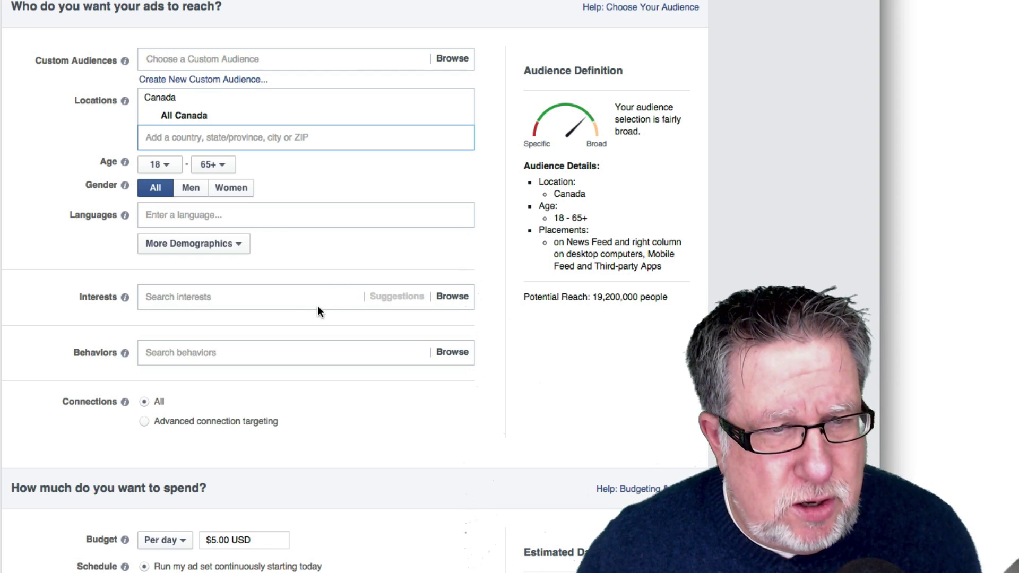
# Step: Add the Ballet interest from Entertainment > Live events, narrowing reach to 320,000
pyautogui.click(298, 301)
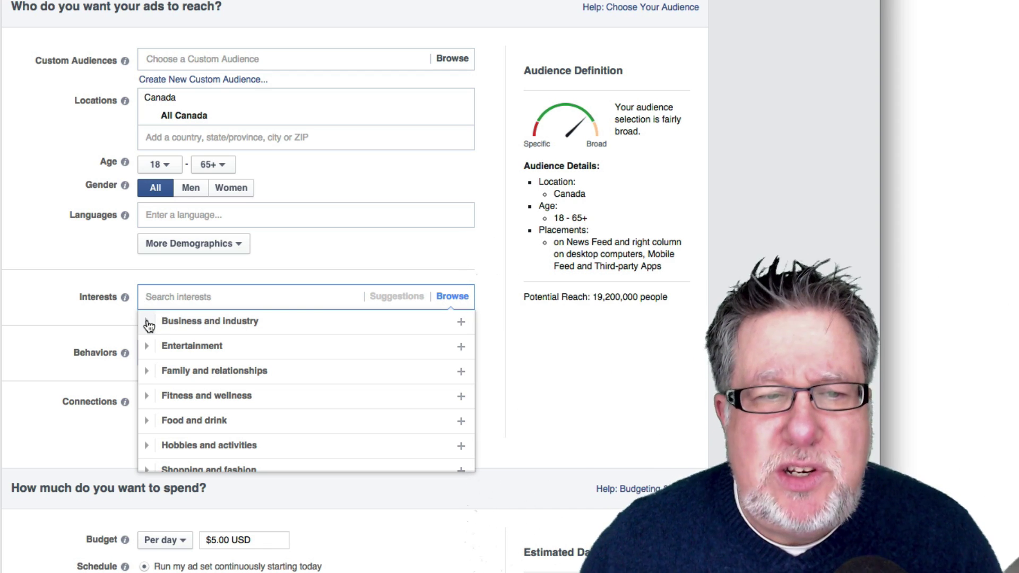
pyautogui.click(147, 346)
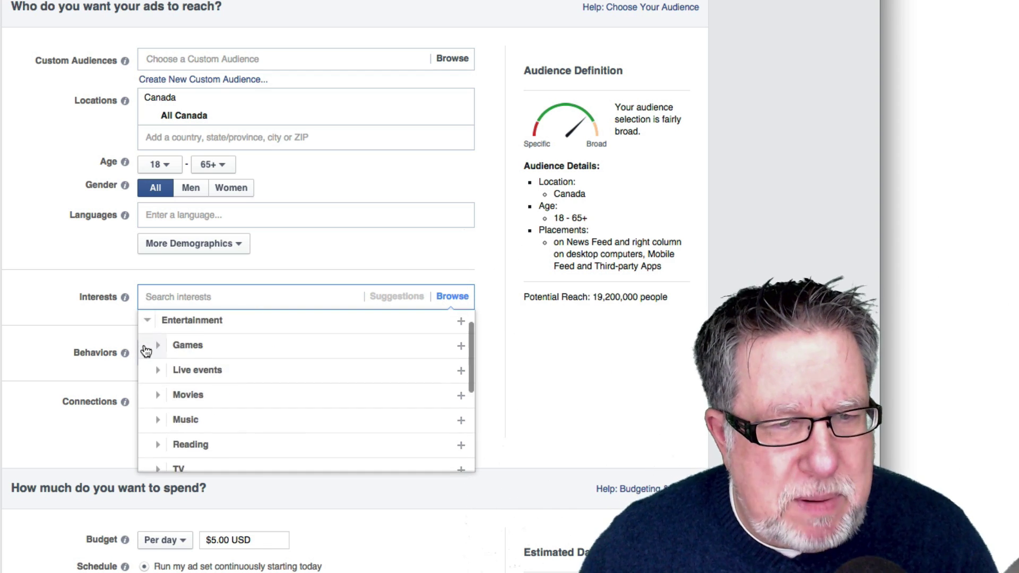
pyautogui.click(157, 371)
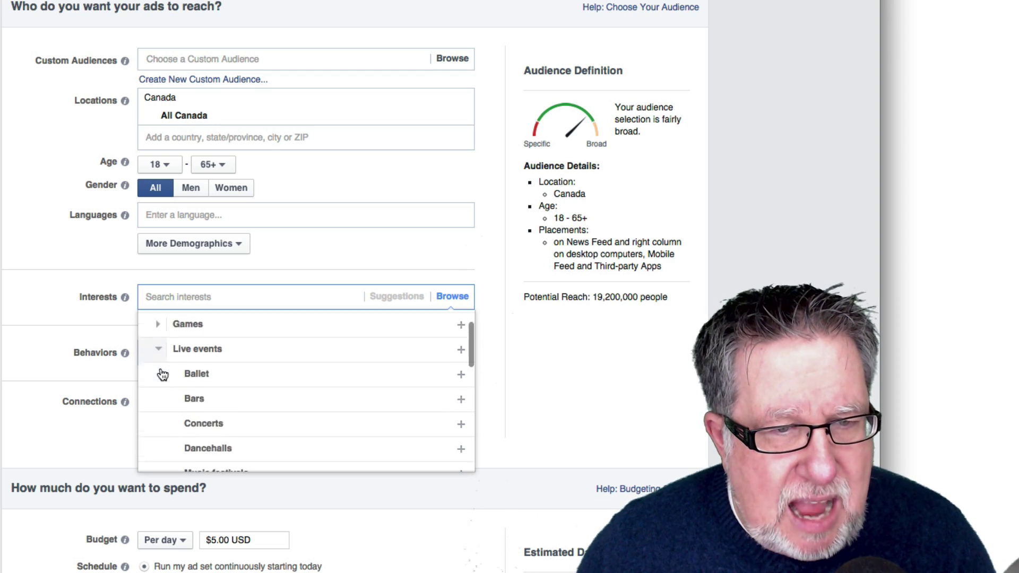
pyautogui.click(196, 346)
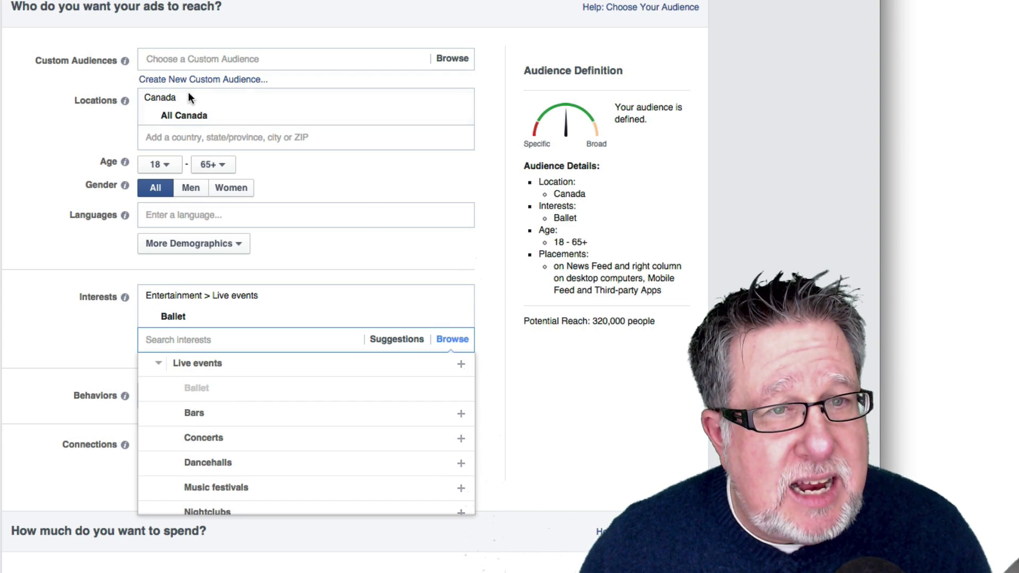
pyautogui.scroll(-1, 187, 104)
pyautogui.scroll(-1, 192, 116)
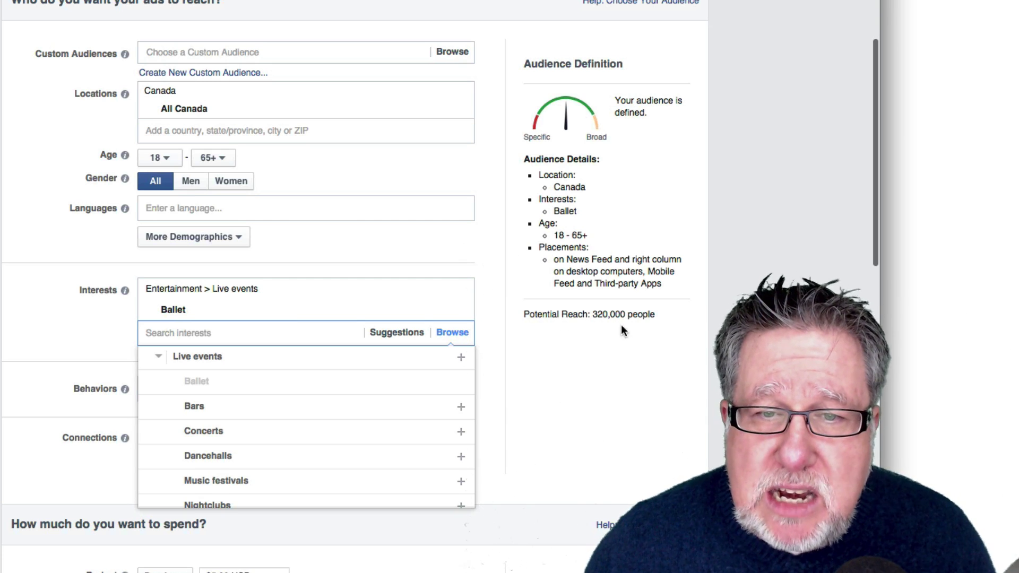
pyautogui.scroll(-1, 607, 325)
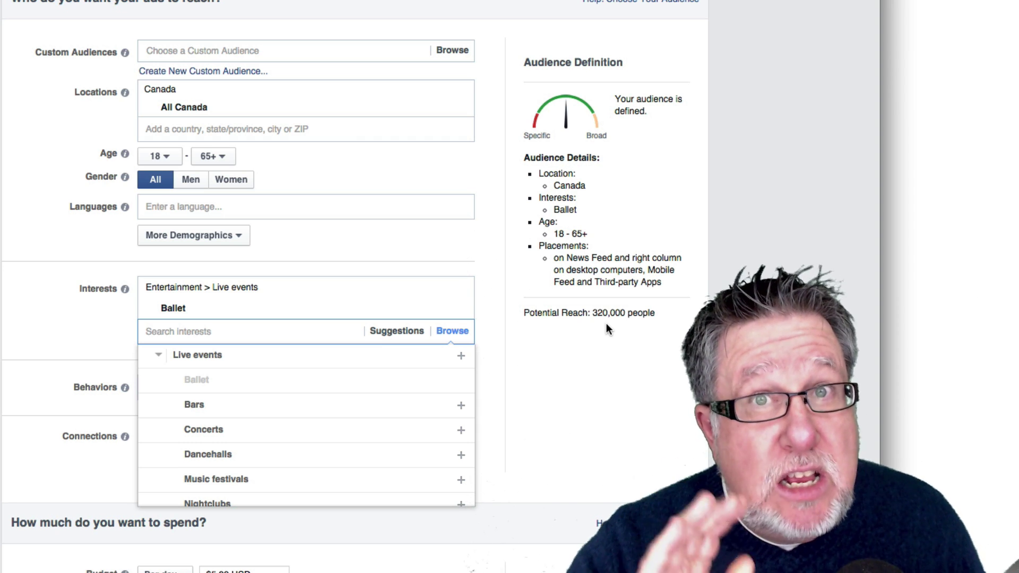
pyautogui.click(435, 252)
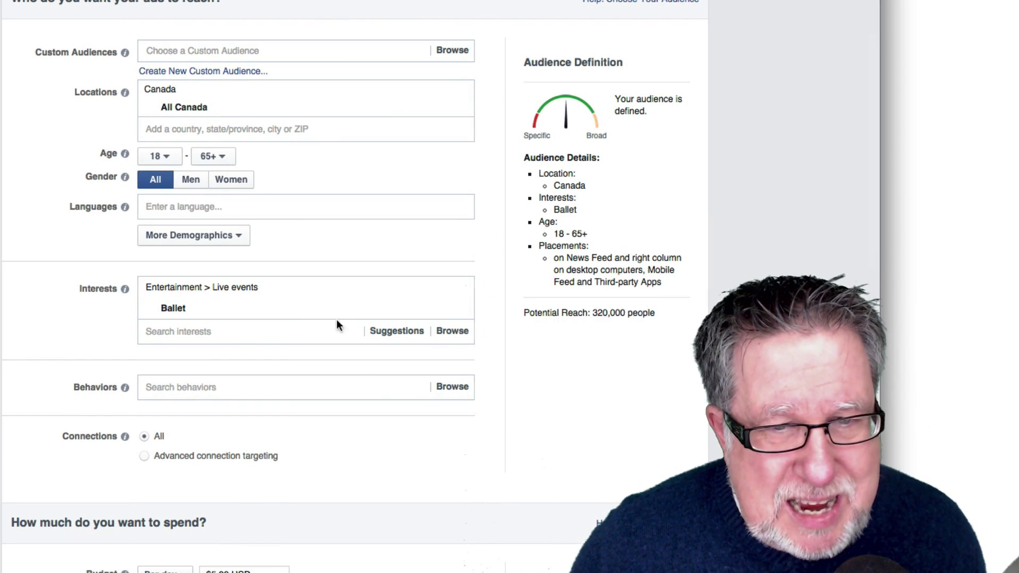
# Step: Delete the Ballet interest, bringing potential reach back to 19,200,000
pyautogui.moveTo(470, 313)
pyautogui.scroll(-1, 467, 309)
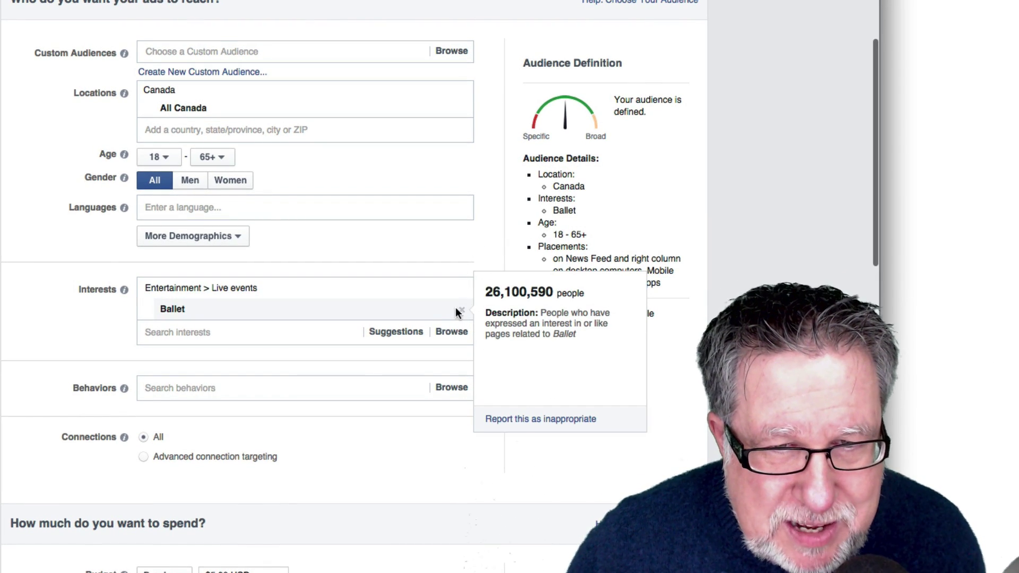
pyautogui.click(462, 309)
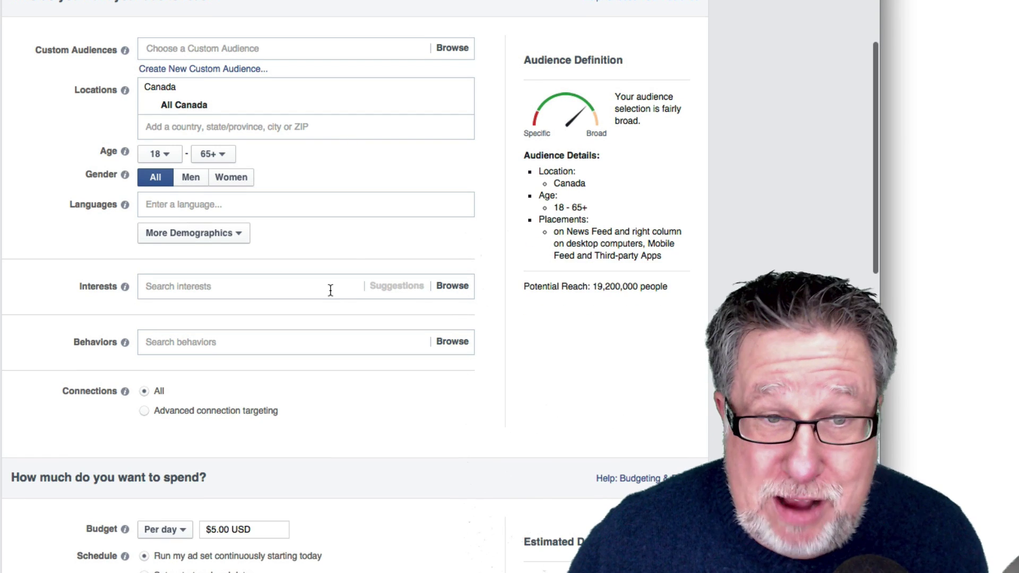
pyautogui.click(330, 287)
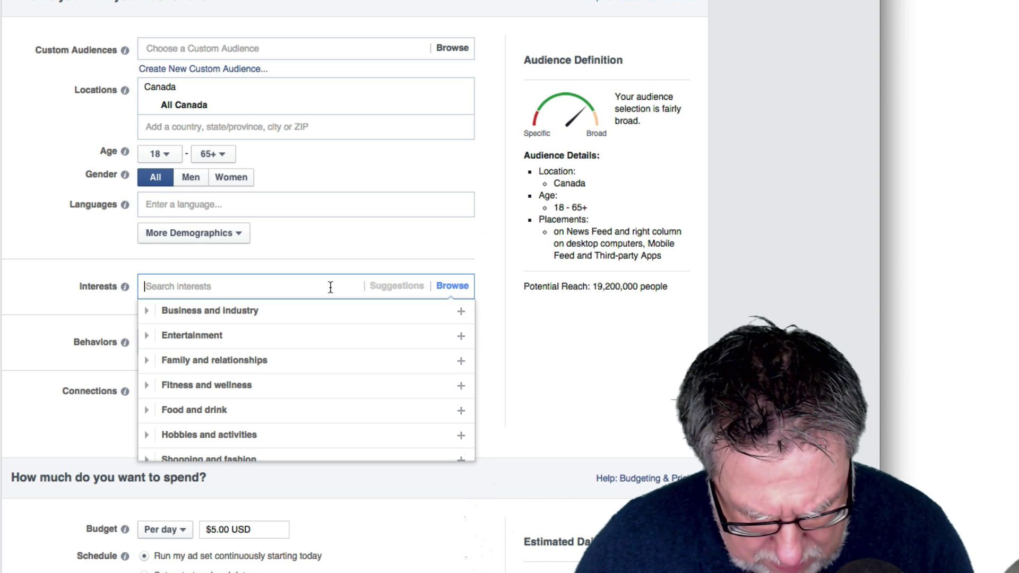
# Step: Search 'social media' and add Social Media Examiner as an interest, giving 26,000 reach
pyautogui.write('socia')
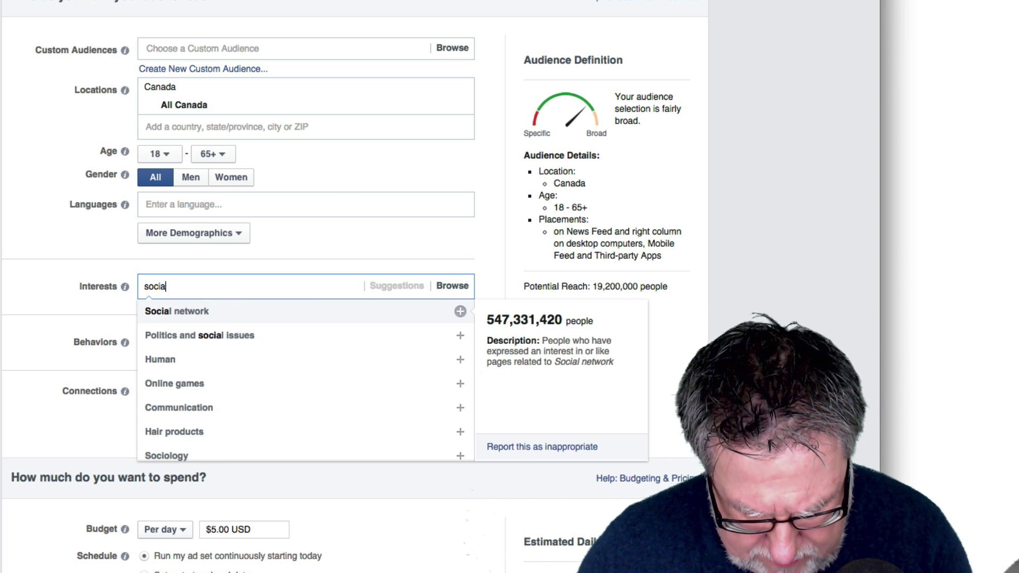
pyautogui.write('l')
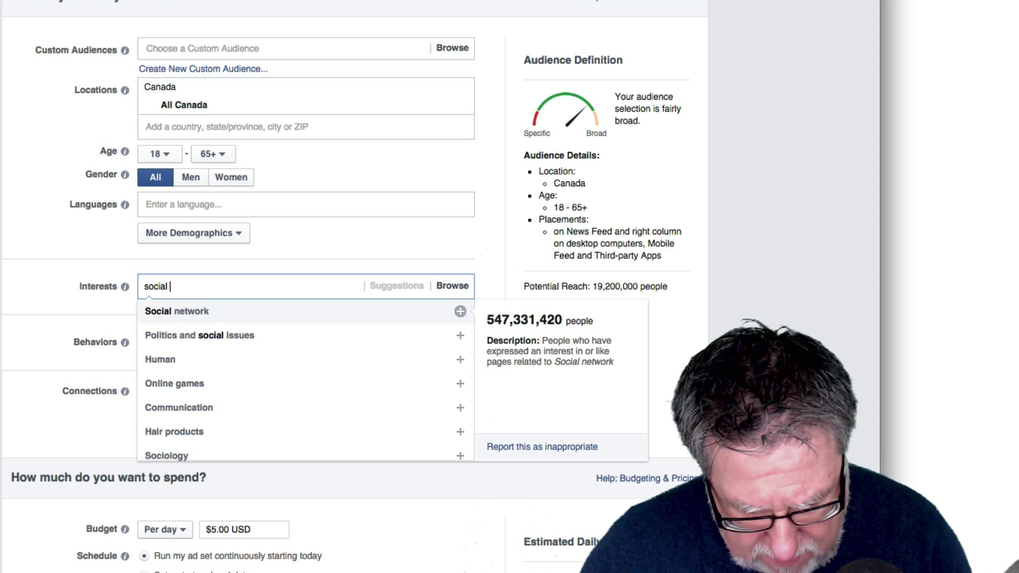
pyautogui.write('media')
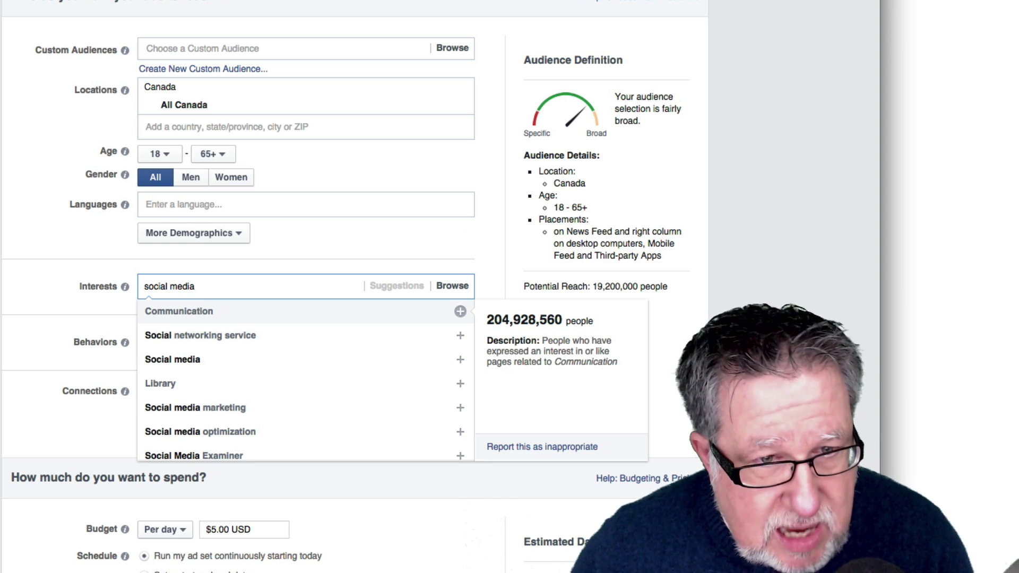
pyautogui.scroll(-1, 230, 451)
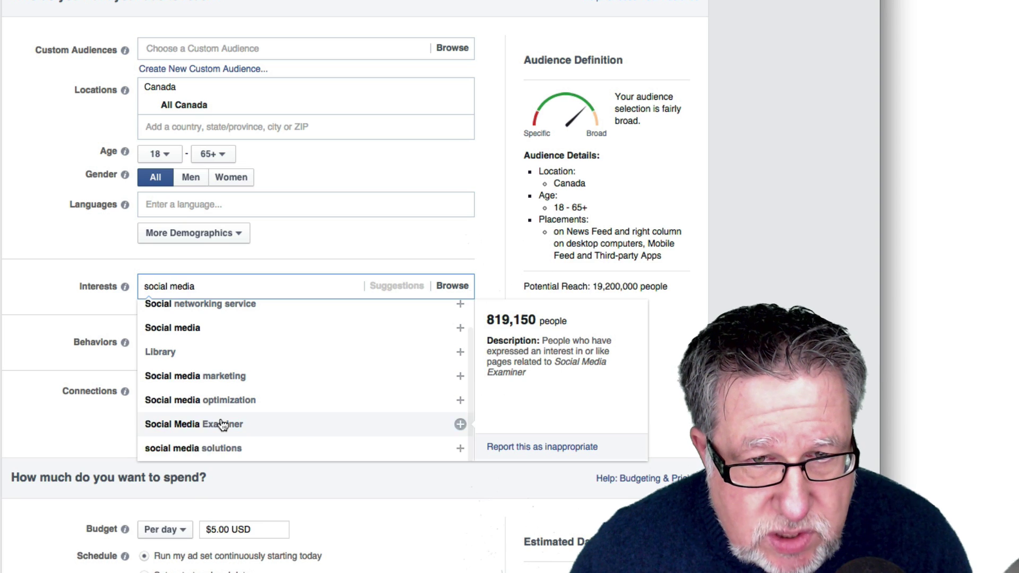
pyautogui.click(224, 424)
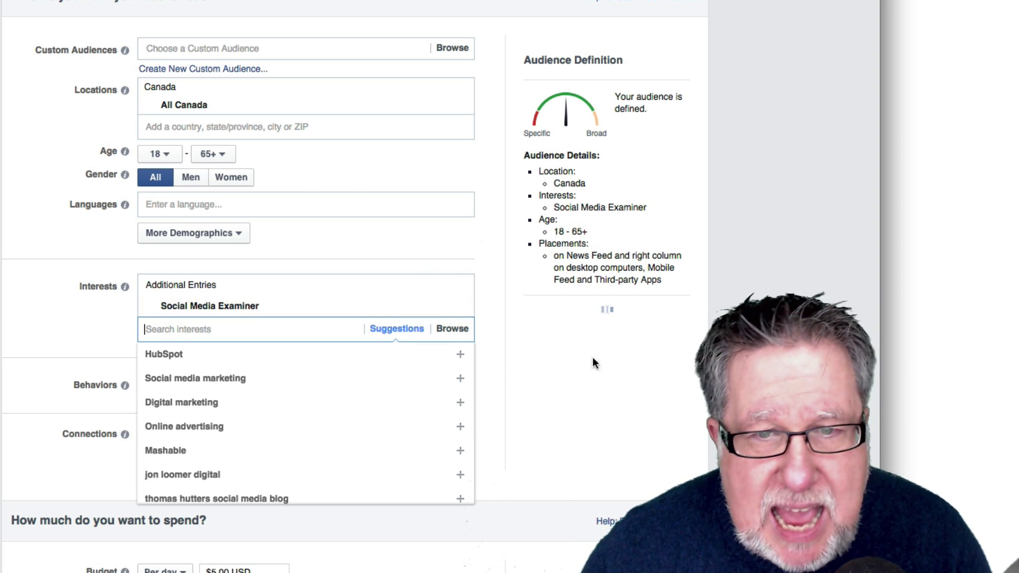